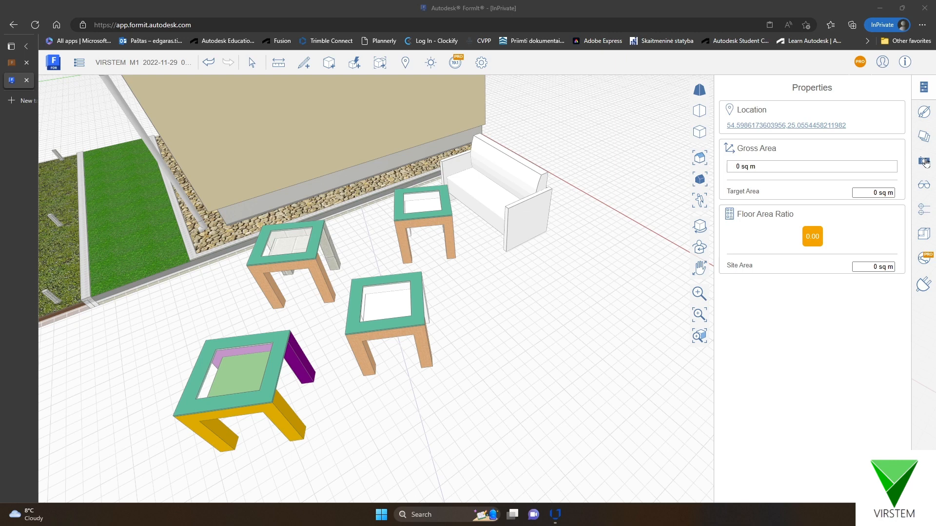
# Open the scenes list and add a scene with a lower view of the stools and bench beside the house wall.
pyautogui.click(921, 171)
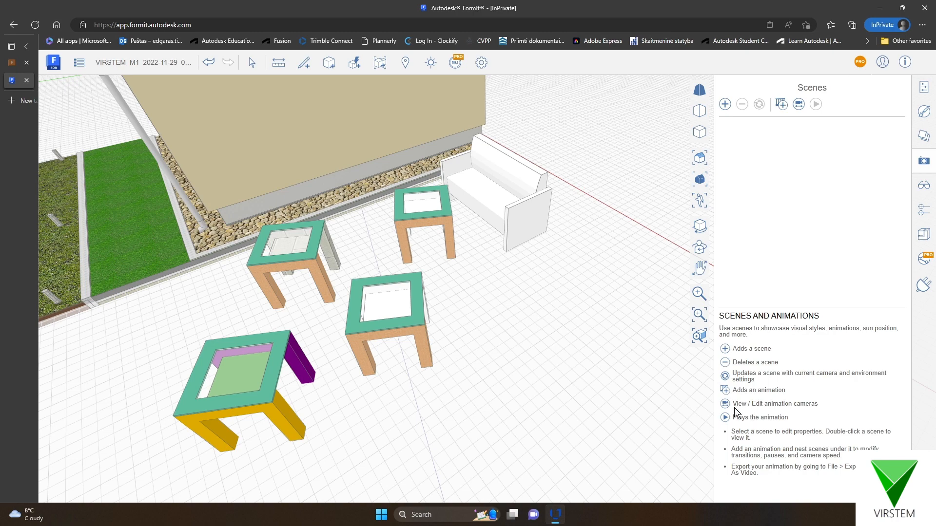
pyautogui.scroll(-5, 444, 323)
pyautogui.moveTo(429, 366); pyautogui.dragTo(475, 318, button='right')
pyautogui.scroll(5, 364, 387)
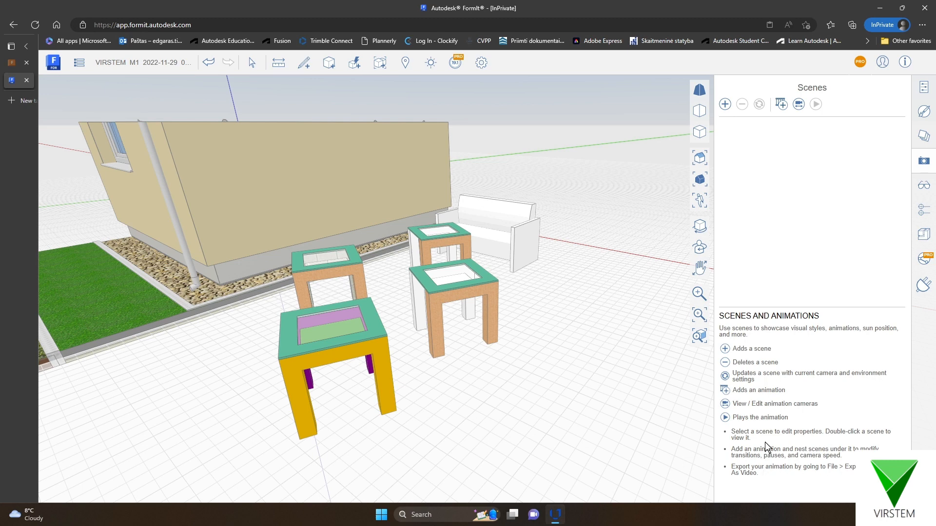
pyautogui.click(725, 105)
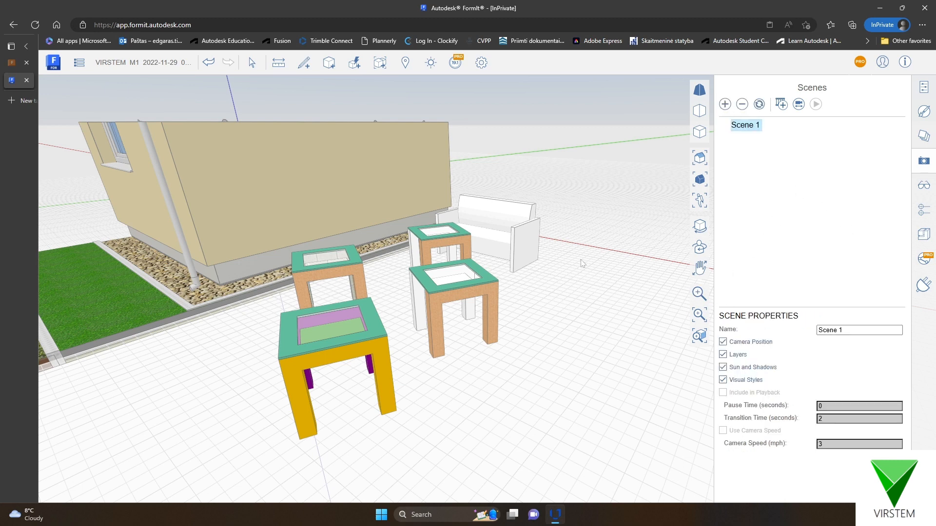
# Add a second scene viewing the house and furniture from behind the bench.
pyautogui.moveTo(583, 259); pyautogui.dragTo(411, 314, button='middle')
pyautogui.moveTo(410, 314); pyautogui.dragTo(390, 295, button='right')
pyautogui.moveTo(473, 251); pyautogui.dragTo(467, 335, button='middle')
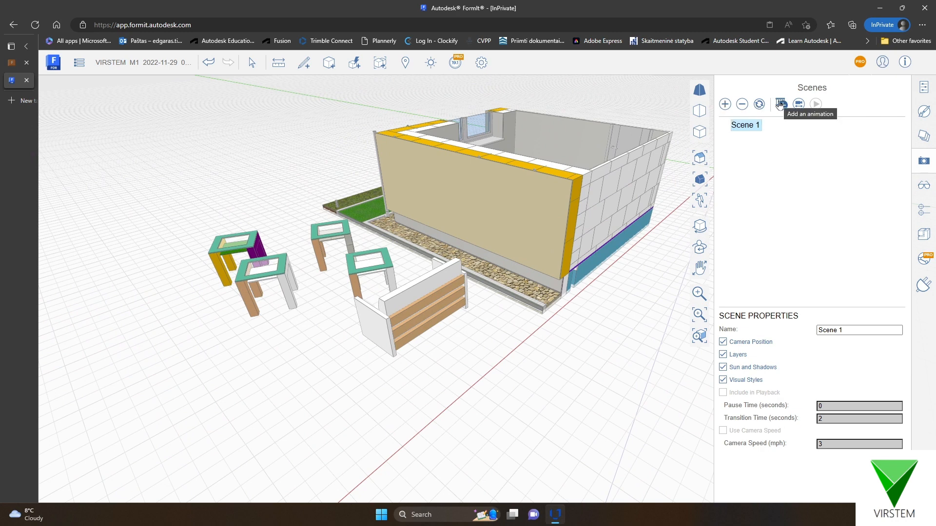
pyautogui.click(725, 104)
# Examine the house, stools, bench and garden strip from several sides.
pyautogui.moveTo(560, 353); pyautogui.dragTo(452, 380, button='middle')
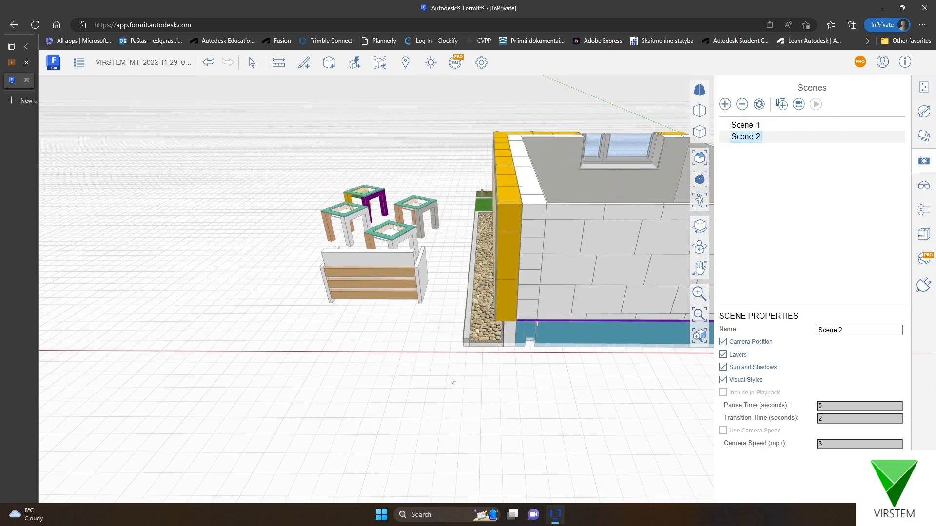
pyautogui.moveTo(270, 354); pyautogui.dragTo(489, 385, button='right')
pyautogui.moveTo(488, 400); pyautogui.dragTo(604, 267, button='middle')
pyautogui.scroll(-3, 604, 267)
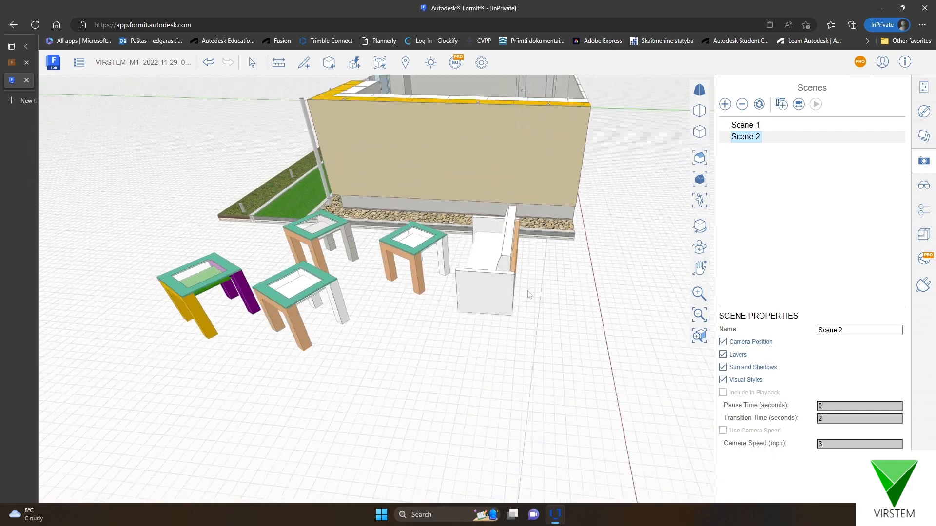
pyautogui.moveTo(301, 366); pyautogui.dragTo(478, 390, button='right')
pyautogui.moveTo(477, 395); pyautogui.dragTo(627, 280, button='middle')
pyautogui.scroll(-1, 626, 280)
pyautogui.scroll(-3, 626, 280)
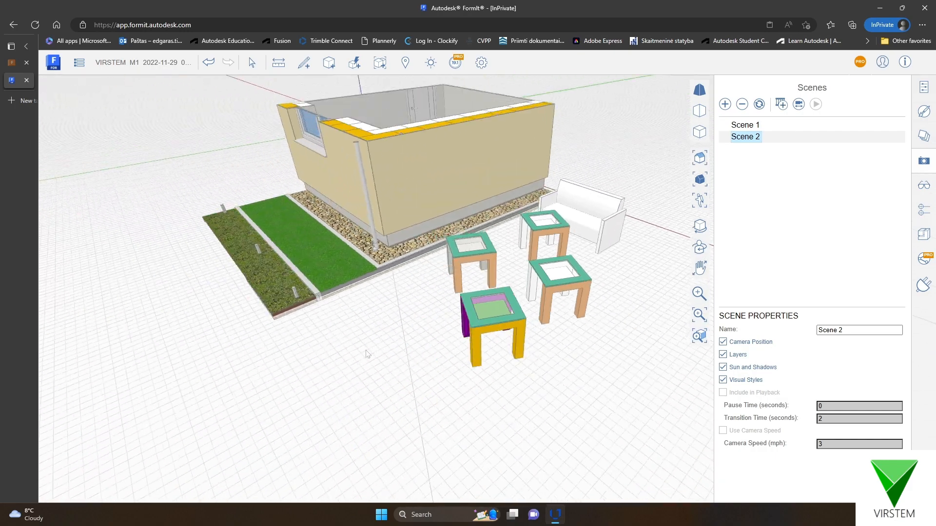
pyautogui.moveTo(337, 357); pyautogui.dragTo(383, 365, button='right')
# Add two animations to the scenes list.
pyautogui.click(750, 127)
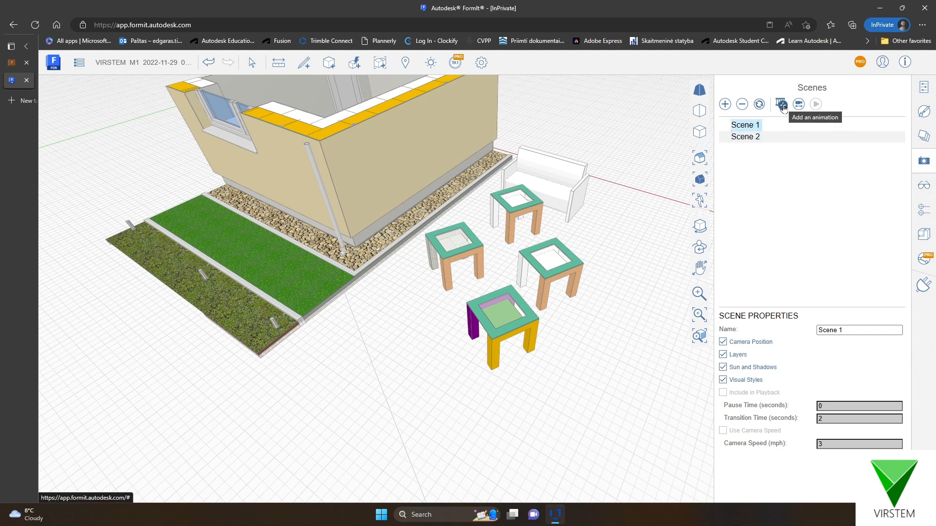
pyautogui.click(782, 104)
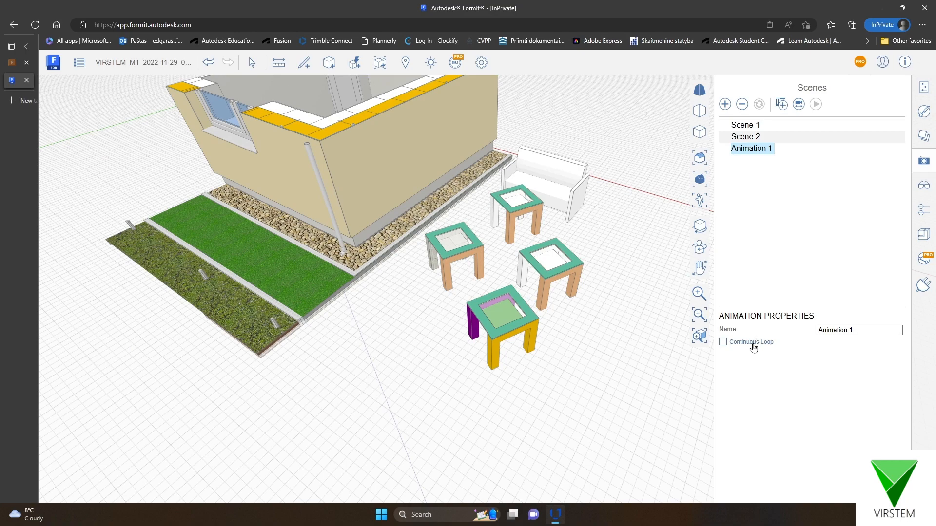
pyautogui.moveTo(638, 263); pyautogui.dragTo(808, 173, button='right')
pyautogui.click(780, 105)
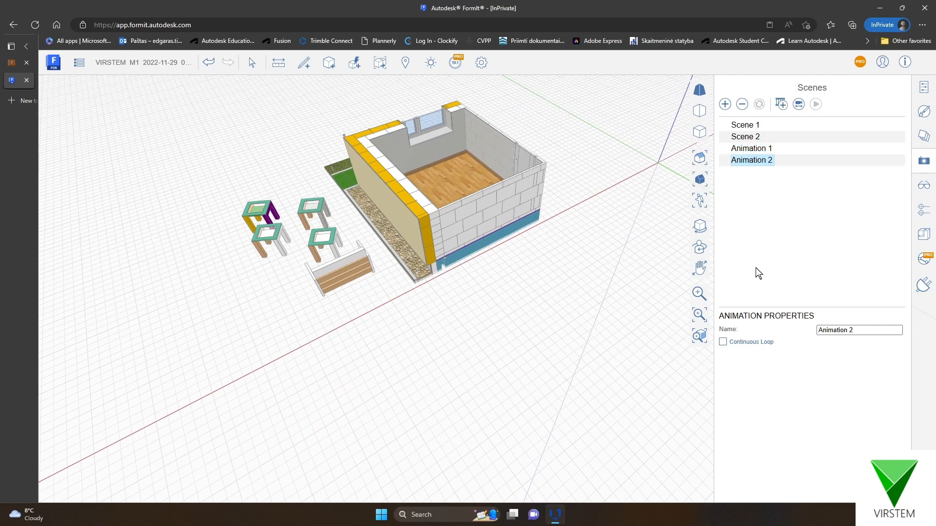
# Show the animation camera of Scene 1 in the model, hide it again and select Scene 2.
pyautogui.moveTo(370, 346); pyautogui.dragTo(568, 315, button='right')
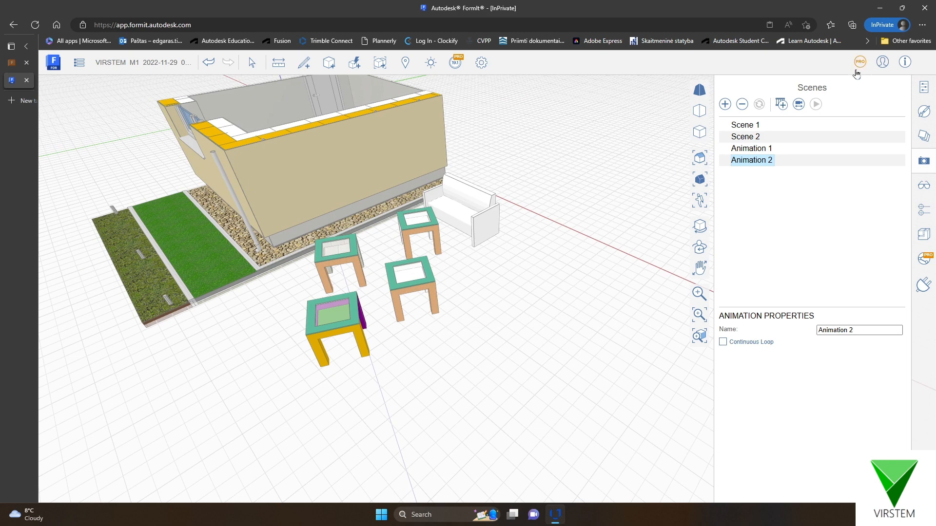
pyautogui.click(762, 149)
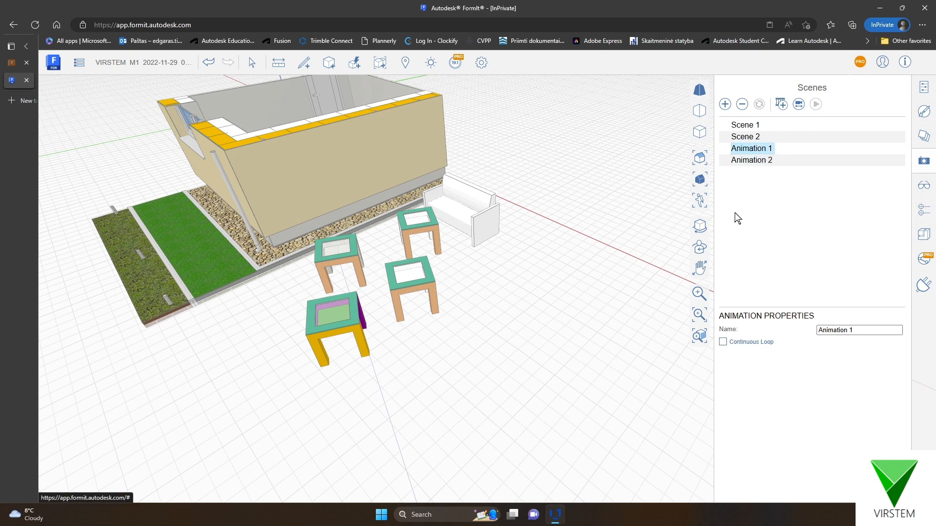
pyautogui.click(750, 128)
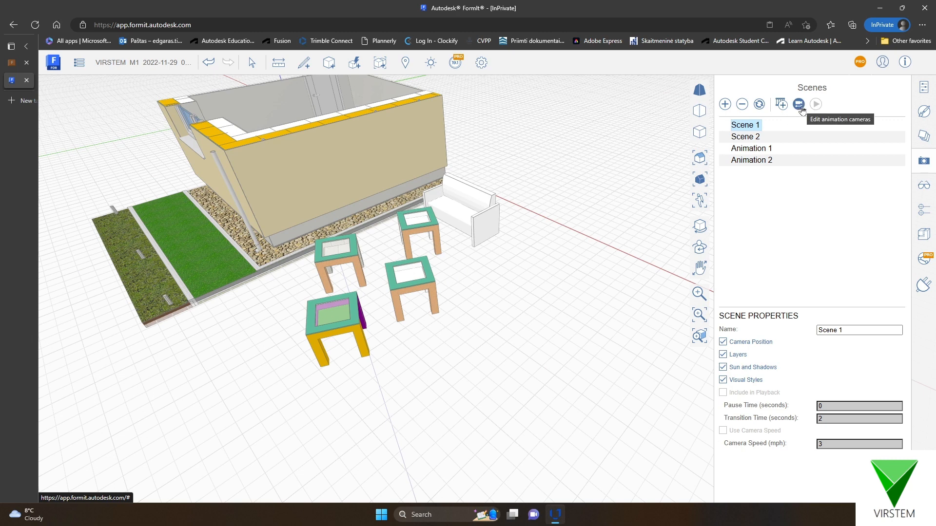
pyautogui.click(800, 108)
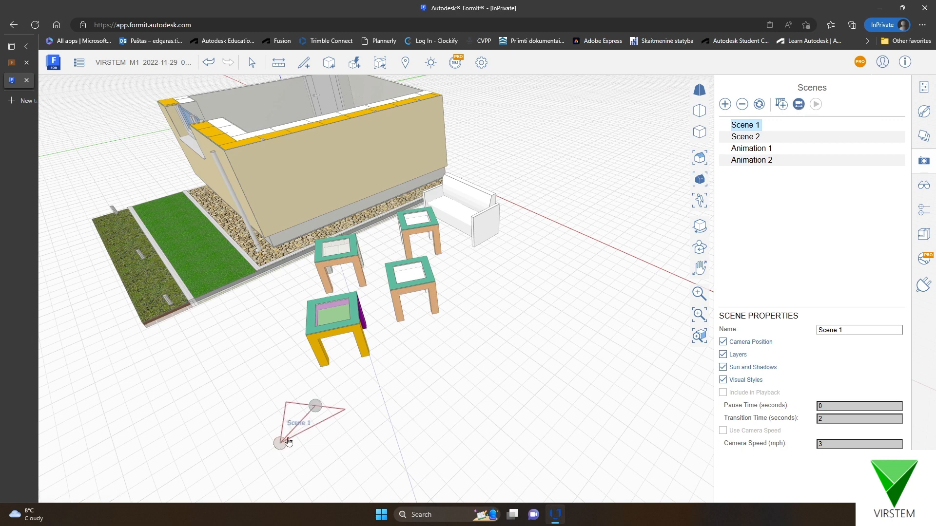
pyautogui.click(745, 137)
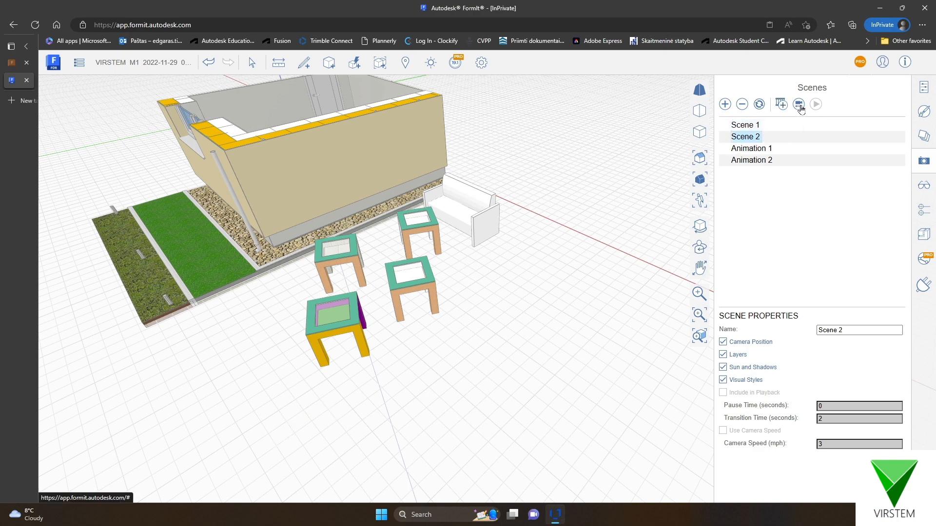
# View the saved camera positions of Scene 1 and Scene 2.
pyautogui.moveTo(539, 326)
pyautogui.mouseDown(button='middle')
pyautogui.moveTo(424, 366)
pyautogui.moveTo(503, 370)
pyautogui.moveTo(545, 314)
pyautogui.mouseUp(button='middle')
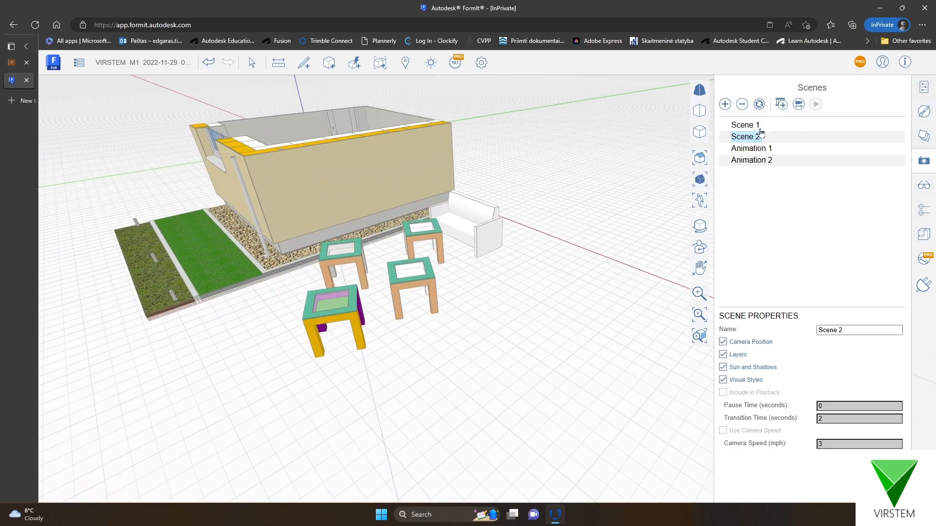
pyautogui.click(745, 126)
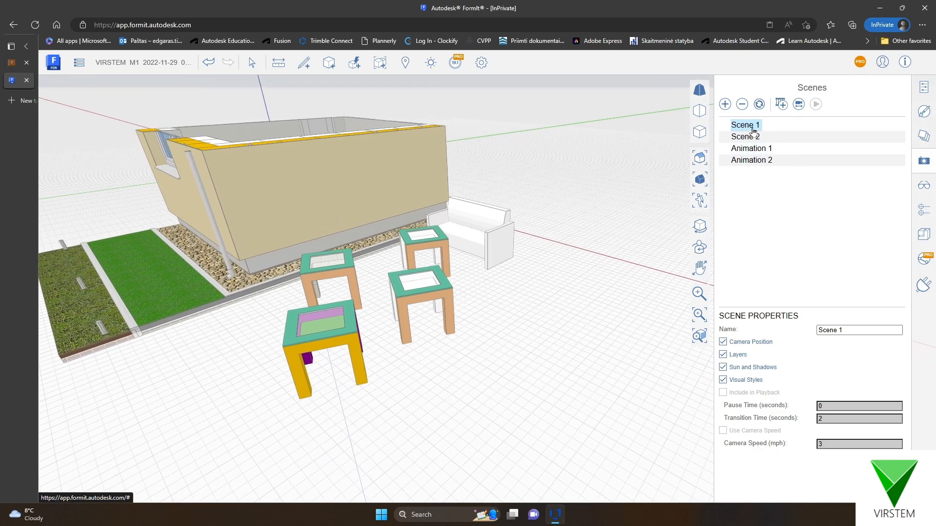
pyautogui.click(756, 138)
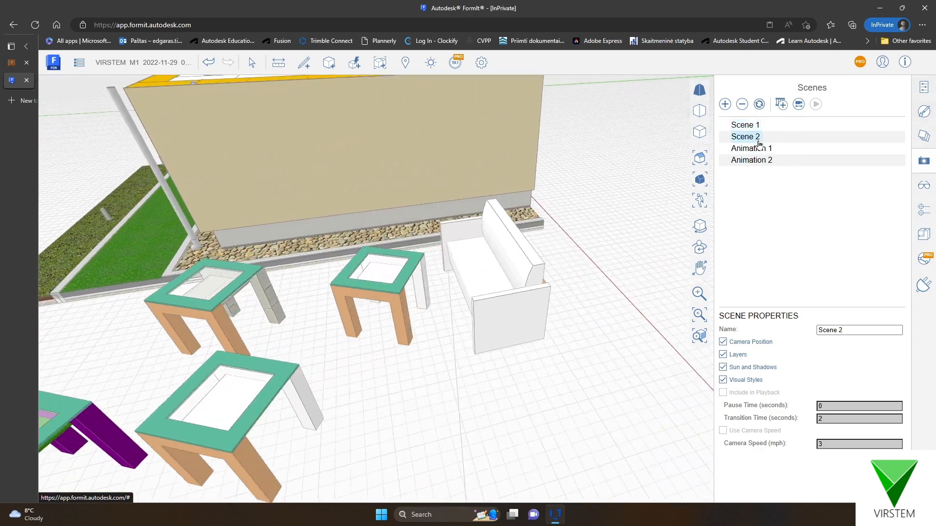
# Enable Continuous Loop for Animation 1 and nest Scene 1 and Scene 2 under it.
pyautogui.click(754, 148)
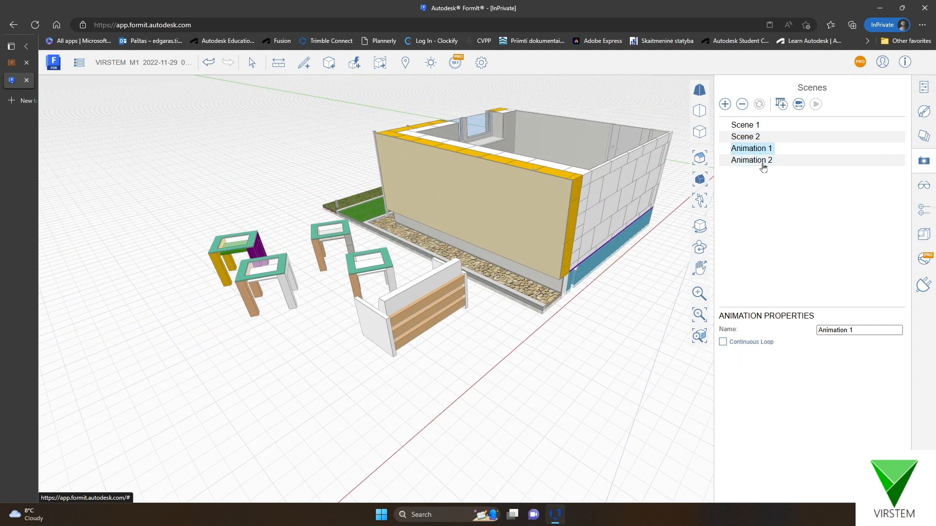
pyautogui.click(723, 342)
pyautogui.moveTo(757, 148)
pyautogui.mouseDown()
pyautogui.moveTo(740, 128)
pyautogui.moveTo(761, 153)
pyautogui.moveTo(758, 142)
pyautogui.mouseUp()
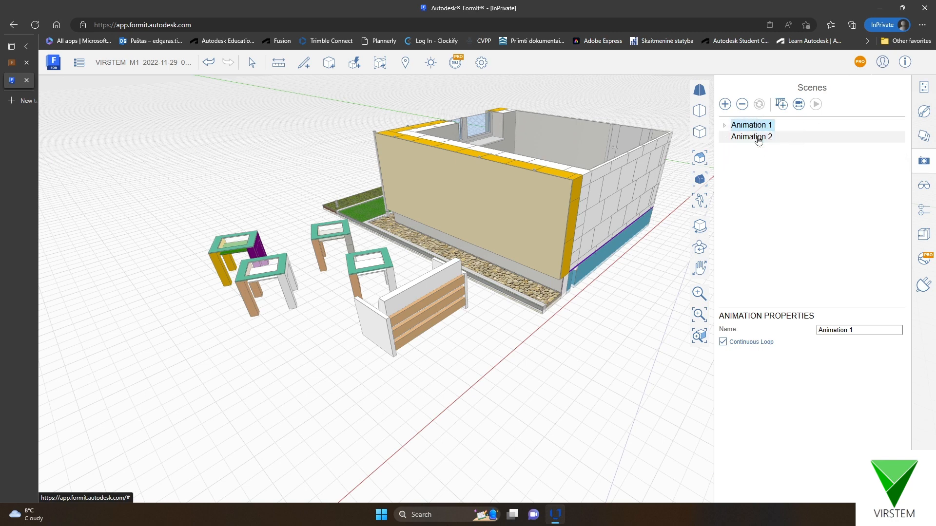
pyautogui.click(725, 126)
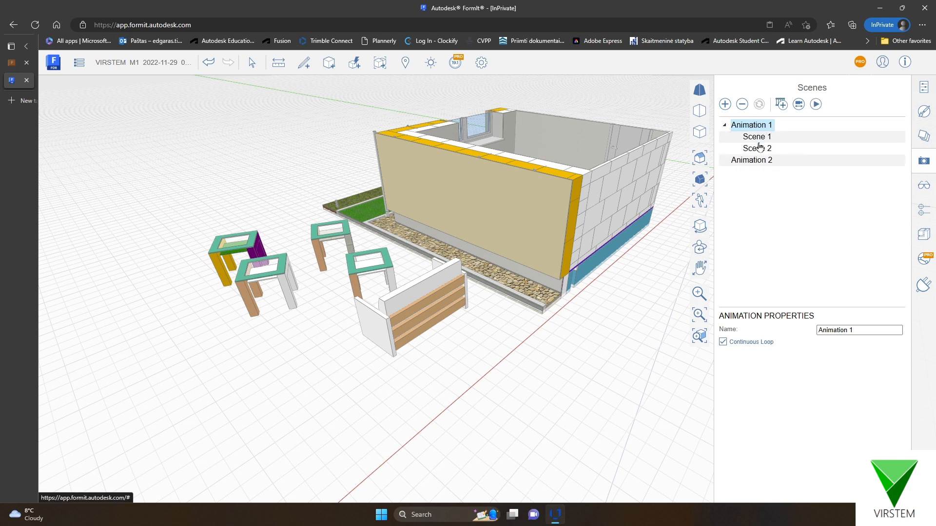
# Play Animation 1 and stop the playback.
pyautogui.click(816, 105)
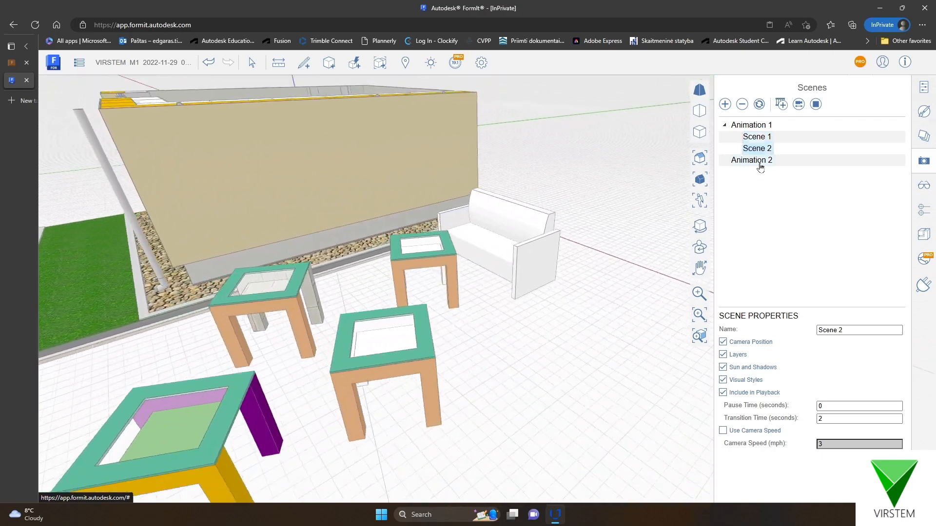
pyautogui.click(815, 104)
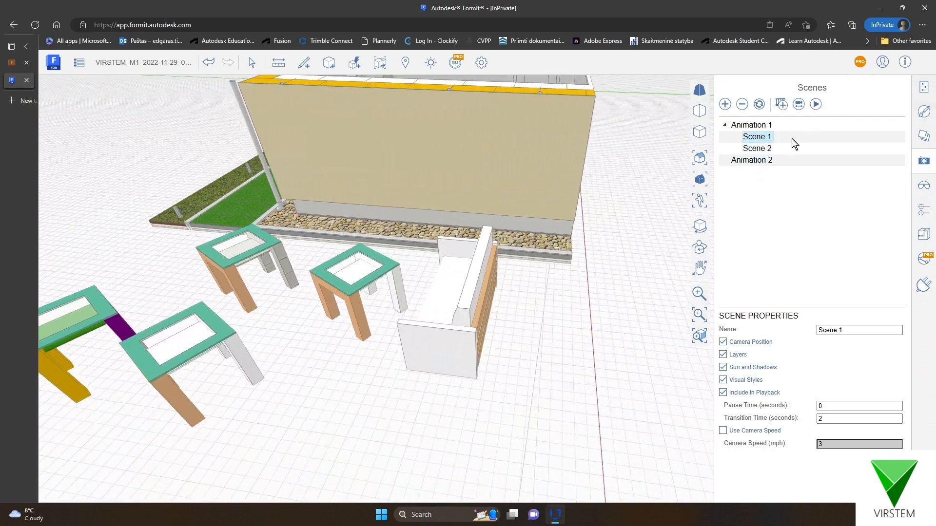
# Add two scenes to Animation 2: the current furniture view and an overview of the house from its opposite block-wall corner.
pyautogui.click(751, 161)
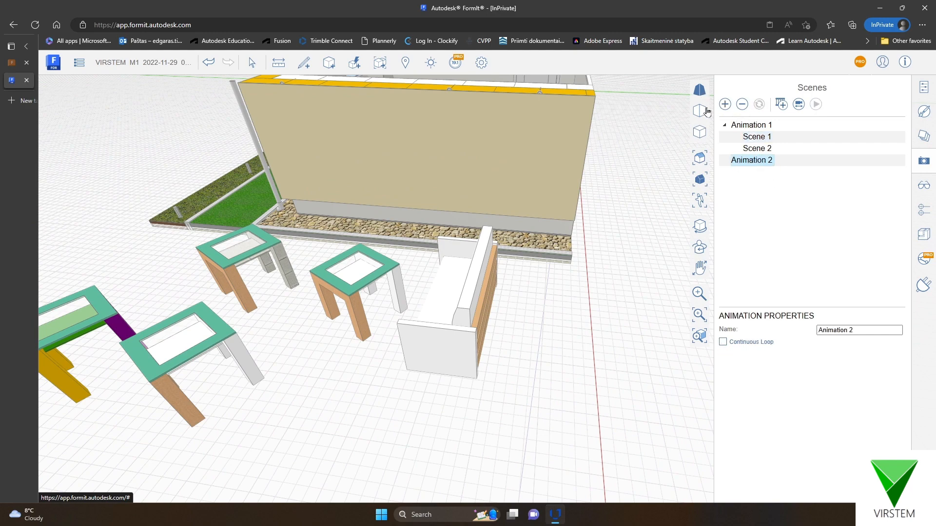
pyautogui.click(724, 104)
pyautogui.moveTo(610, 239); pyautogui.dragTo(345, 225, button='middle')
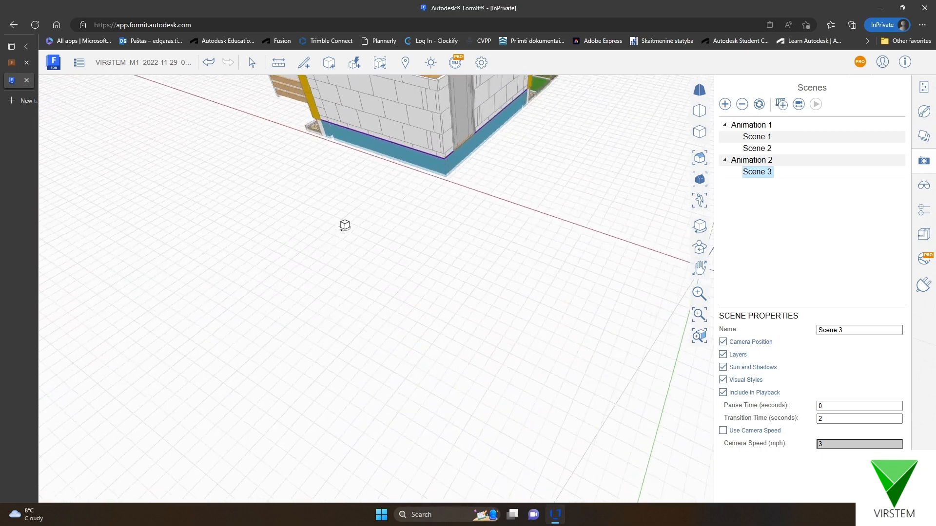
pyautogui.moveTo(509, 132); pyautogui.dragTo(467, 268, button='middle')
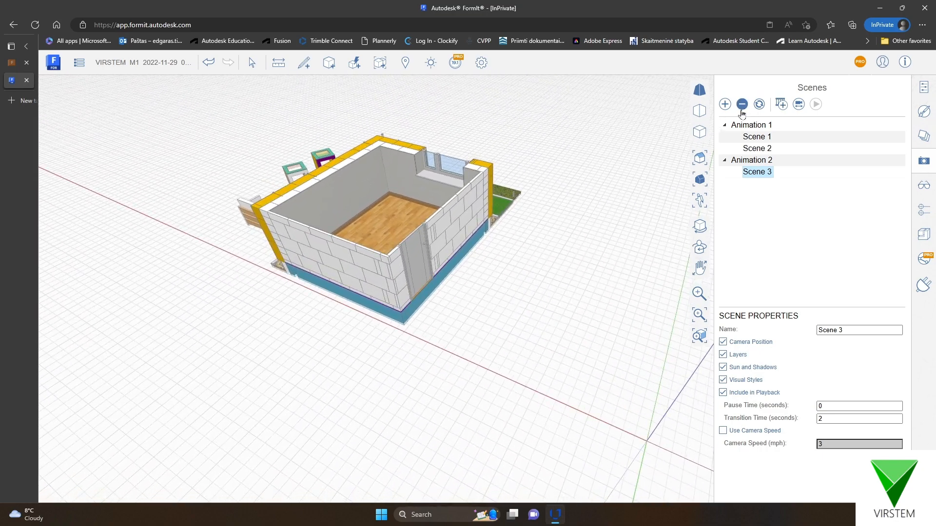
pyautogui.click(724, 103)
# Add two more scenes to Animation 2: the house from the garden side and a close-up of the wooden floor's corner.
pyautogui.moveTo(516, 293); pyautogui.dragTo(606, 163, button='middle')
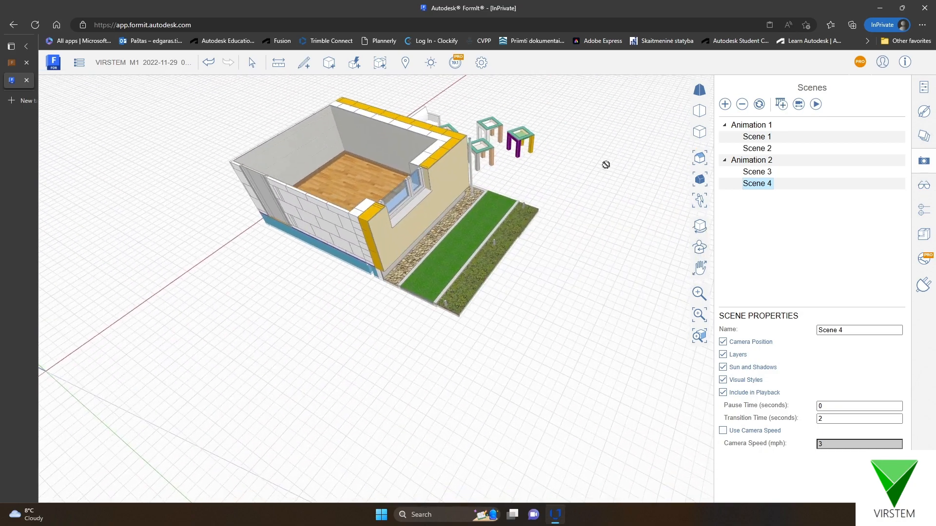
pyautogui.click(724, 110)
pyautogui.scroll(6, 312, 177)
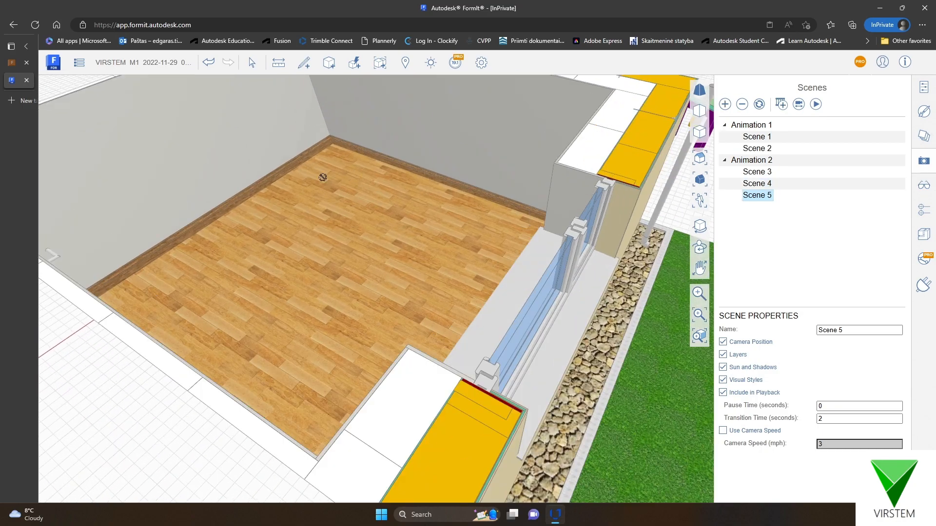
pyautogui.scroll(5, 324, 181)
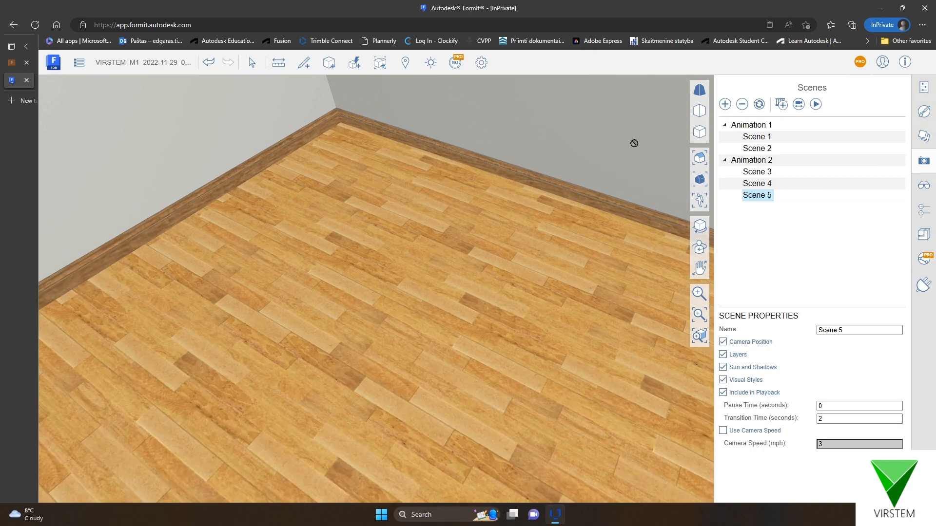
pyautogui.click(725, 104)
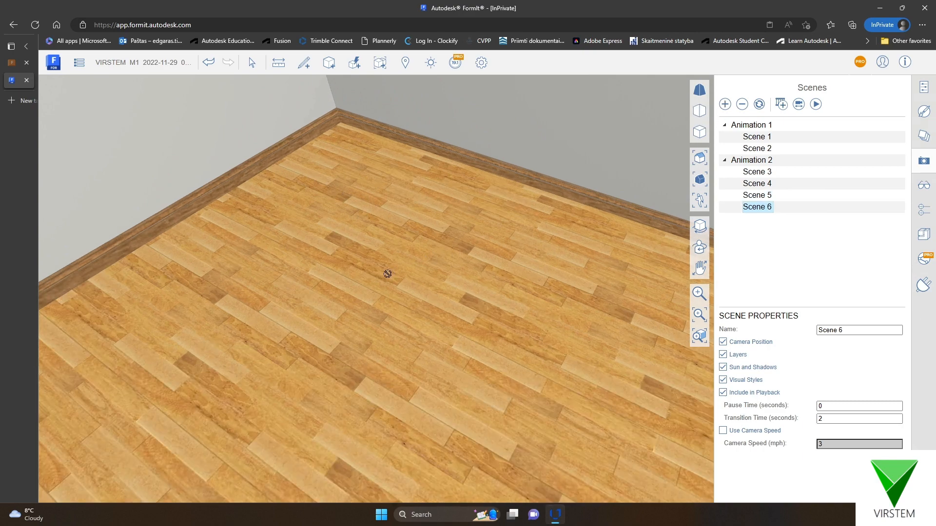
# Add another scene to Animation 2 facing the window and its sill from inside the room.
pyautogui.moveTo(390, 257); pyautogui.dragTo(425, 262, button='middle')
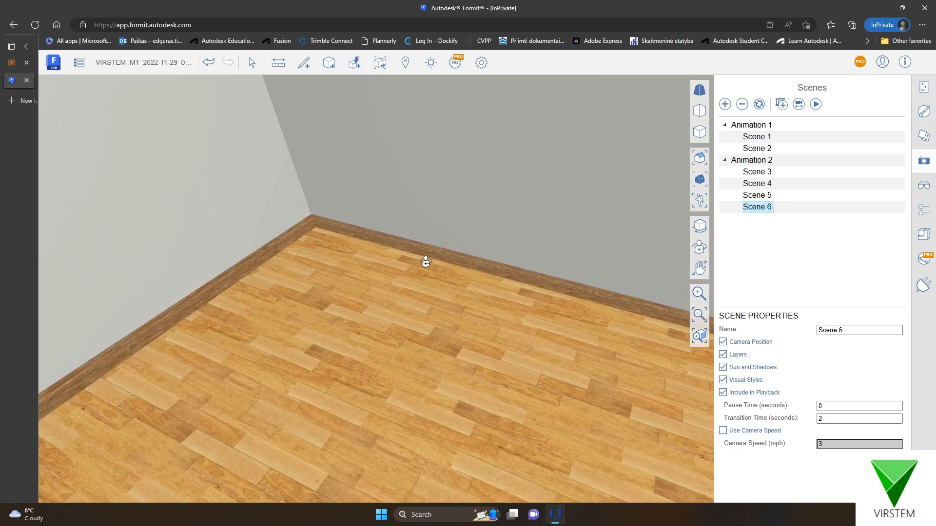
pyautogui.moveTo(425, 262); pyautogui.dragTo(730, 233)
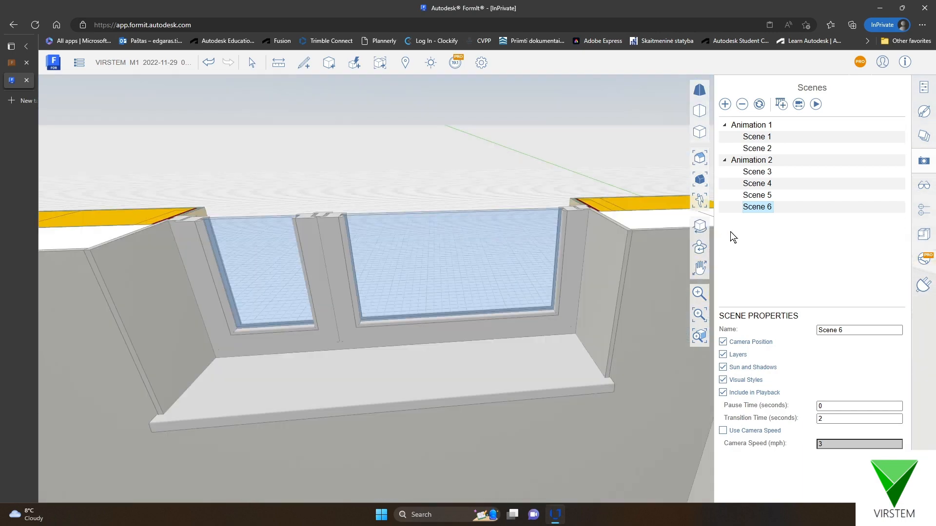
pyautogui.moveTo(526, 261); pyautogui.dragTo(478, 296)
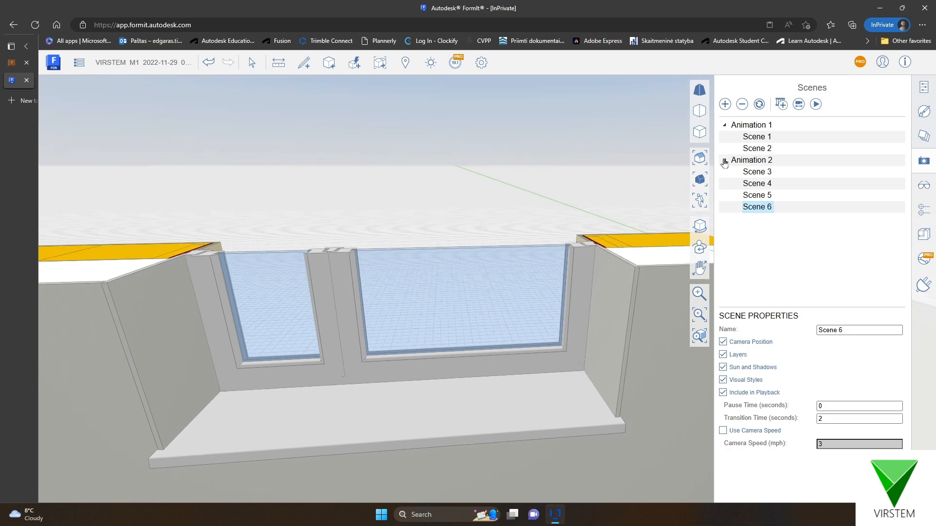
pyautogui.click(725, 105)
# Play Animation 2 through all of its scenes.
pyautogui.click(755, 162)
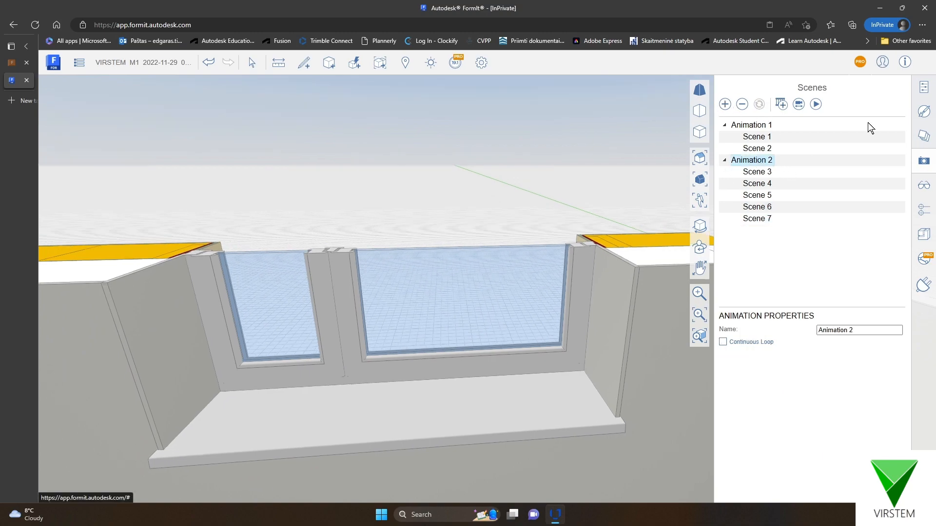
pyautogui.click(816, 104)
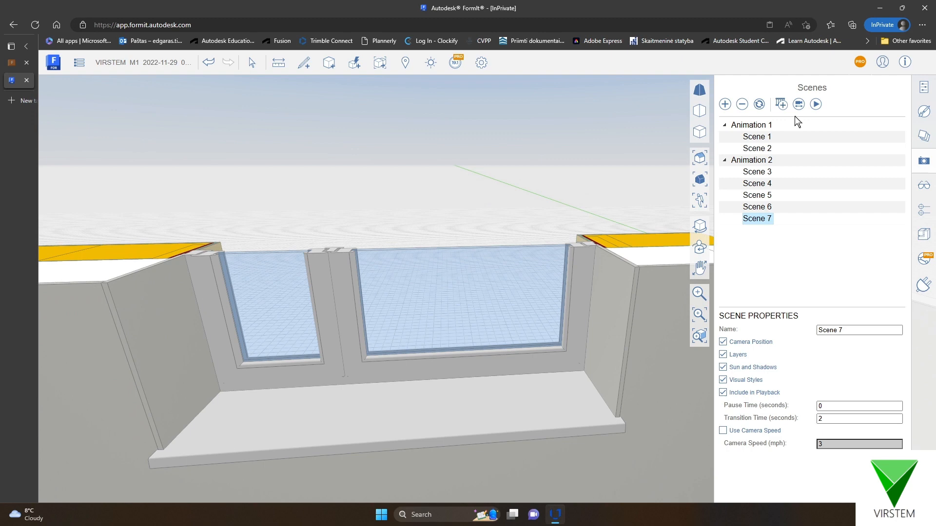
# Select Animation 2 and check which file formats and object options the local export offers, without exporting.
pyautogui.click(759, 161)
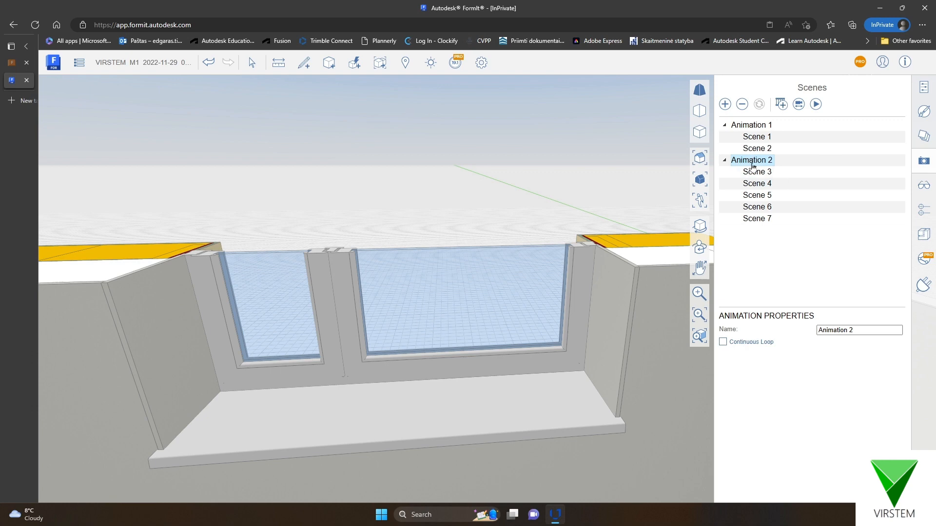
pyautogui.click(85, 68)
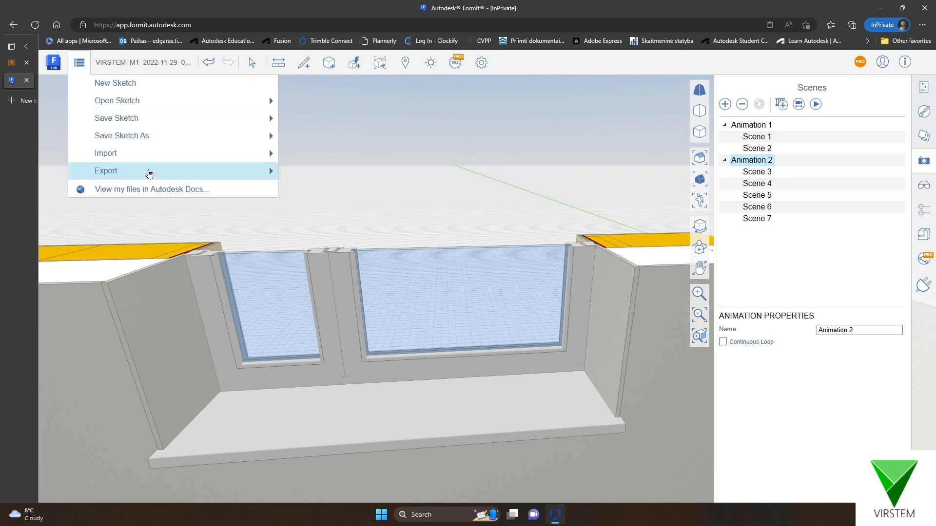
pyautogui.moveTo(146, 173)
pyautogui.click(337, 191)
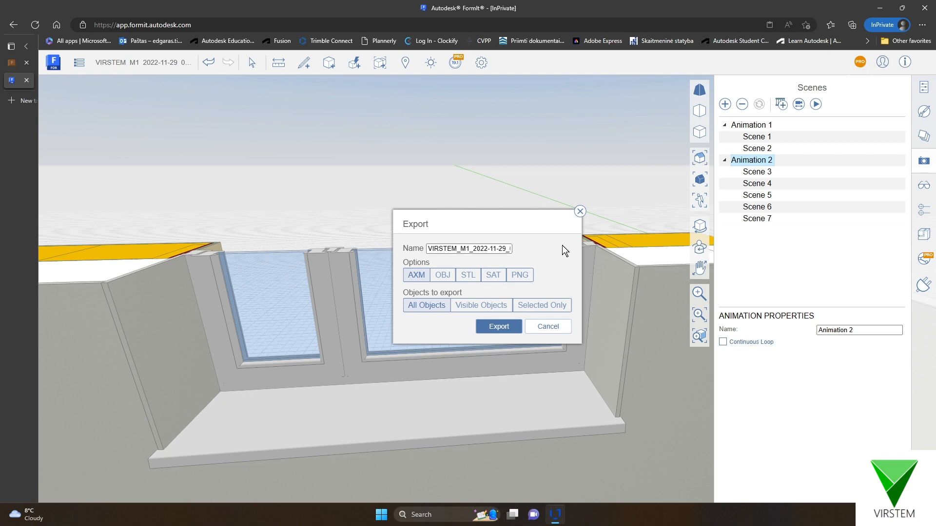
pyautogui.click(579, 211)
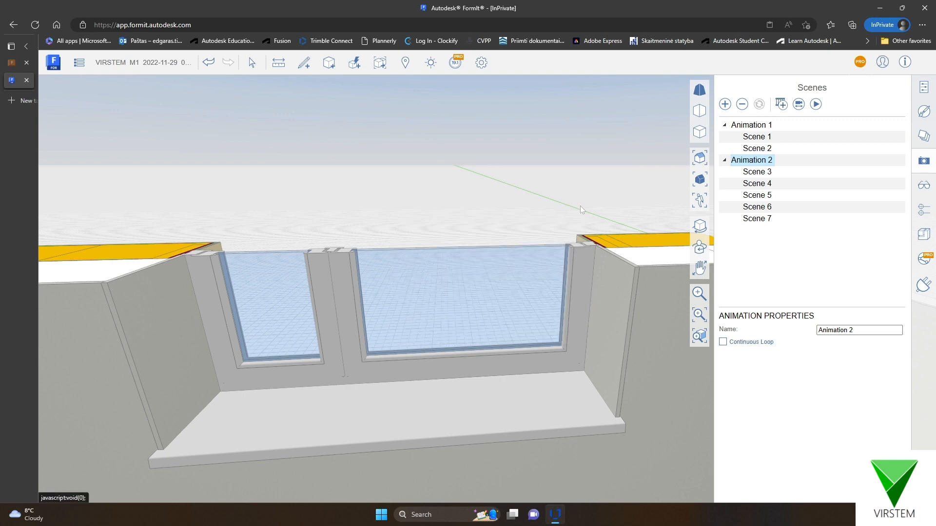
pyautogui.click(79, 63)
pyautogui.moveTo(146, 167)
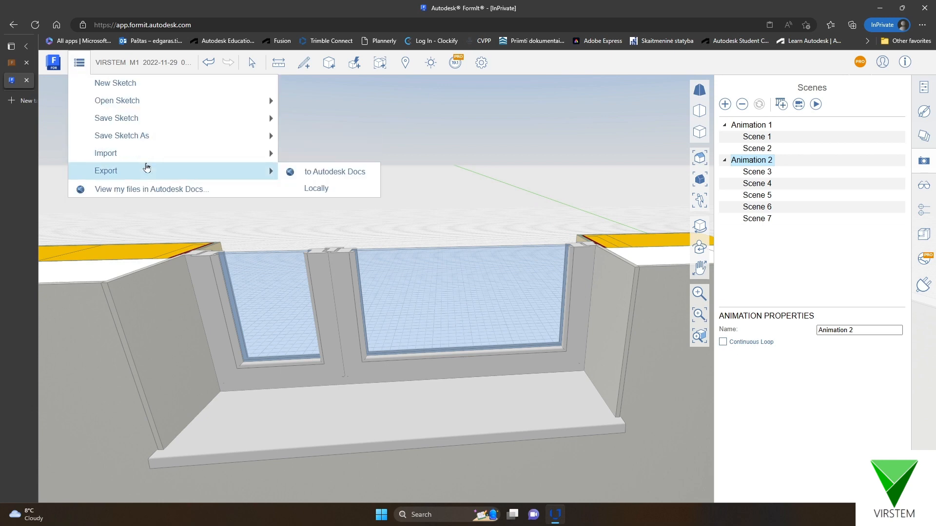
pyautogui.moveTo(144, 136)
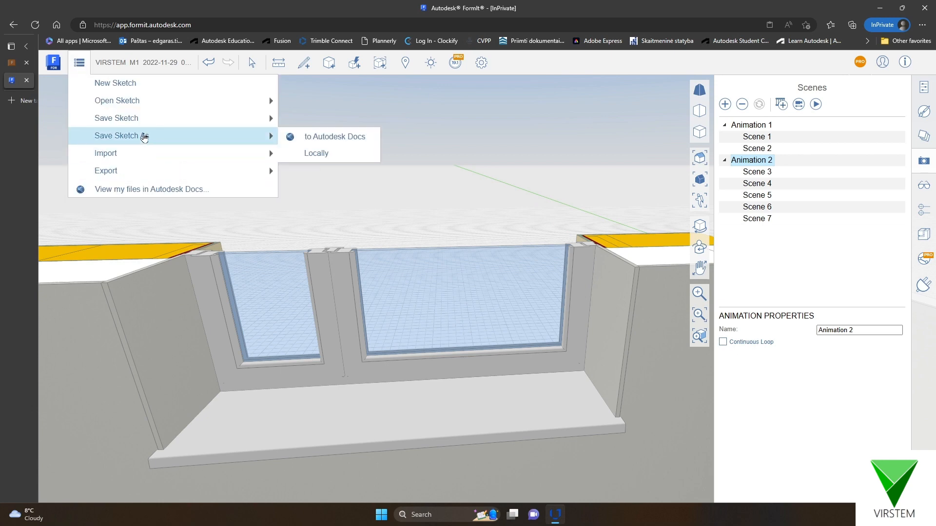
pyautogui.click(393, 210)
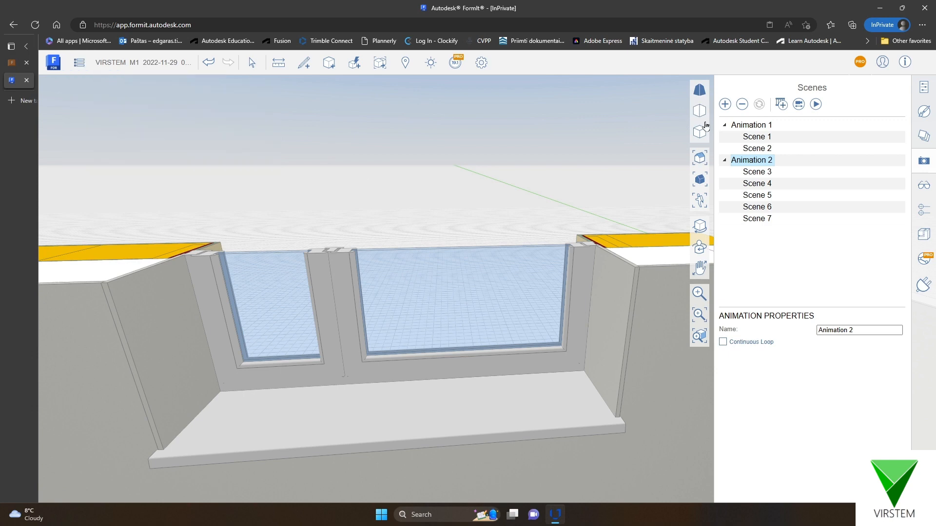